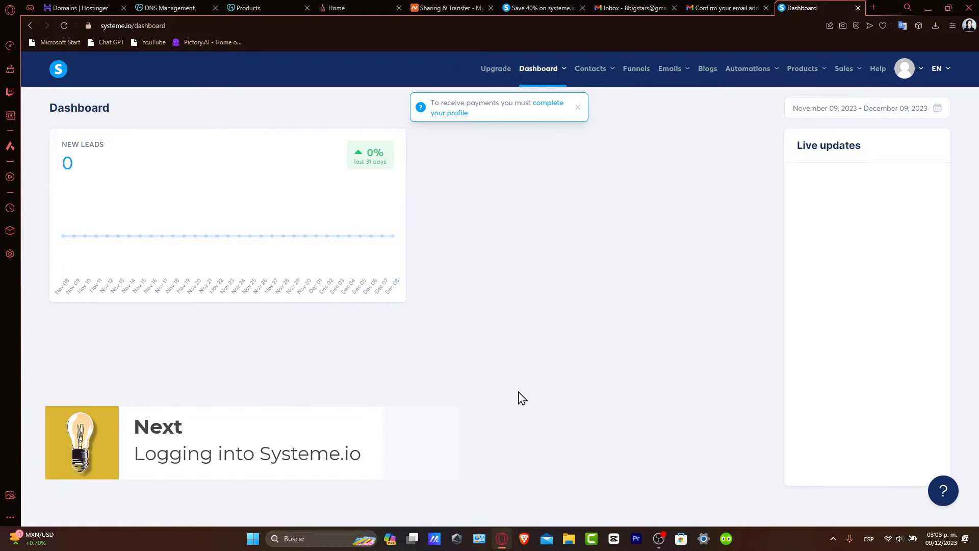
# Open the DNS / Nameservers page for techexpressvideos.online from the Hostinger domains list.
pyautogui.click(68, 7)
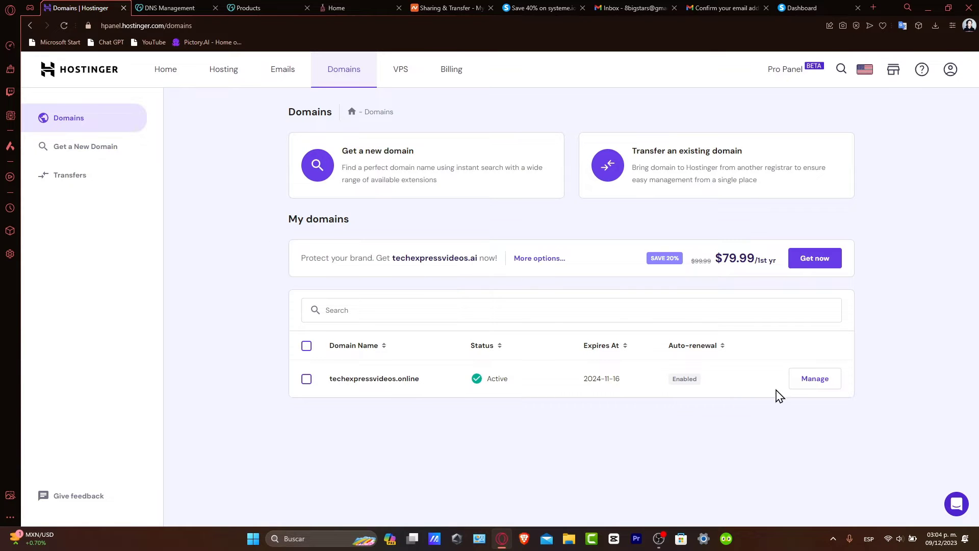
pyautogui.click(805, 388)
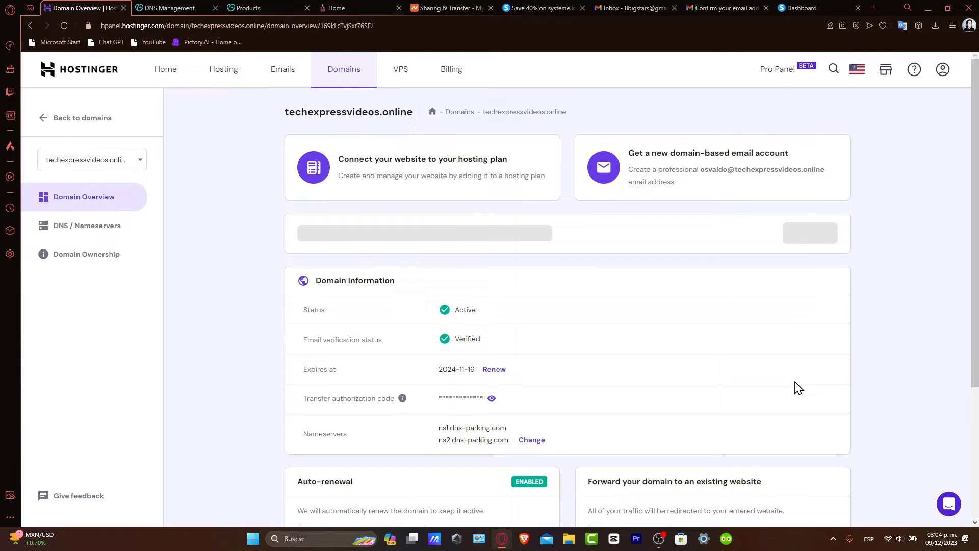
pyautogui.click(113, 234)
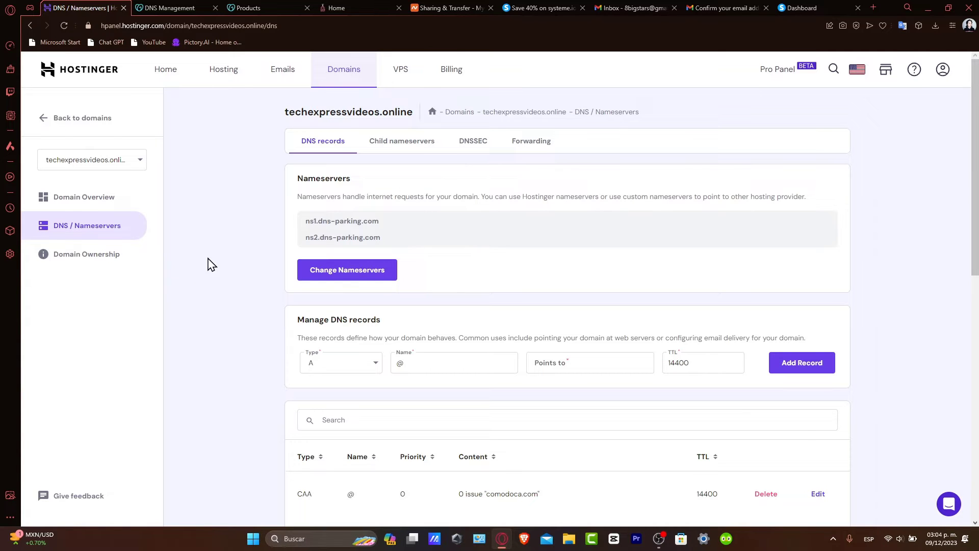
# Scroll through the techexpressvideos.online DNS records table and back up.
pyautogui.scroll(-3, 765, 360)
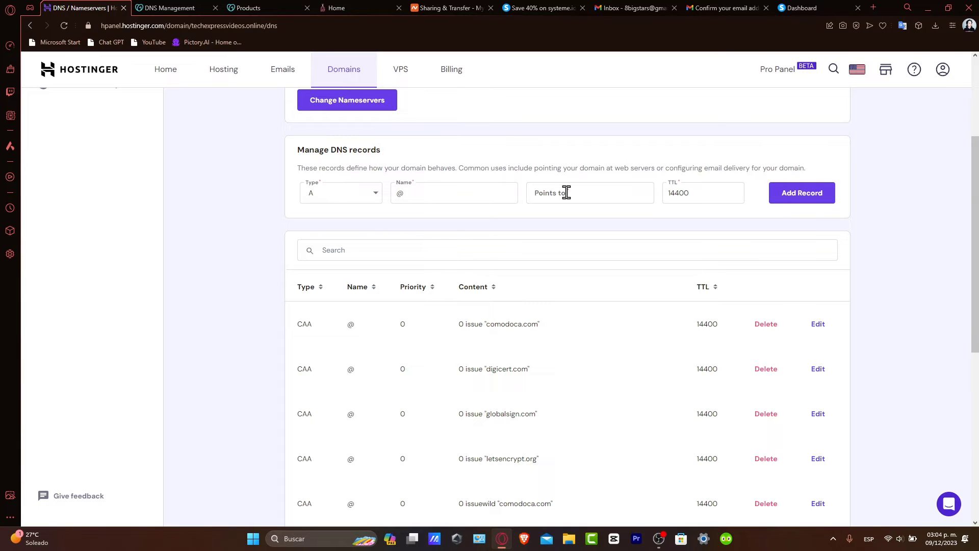
pyautogui.click(696, 193)
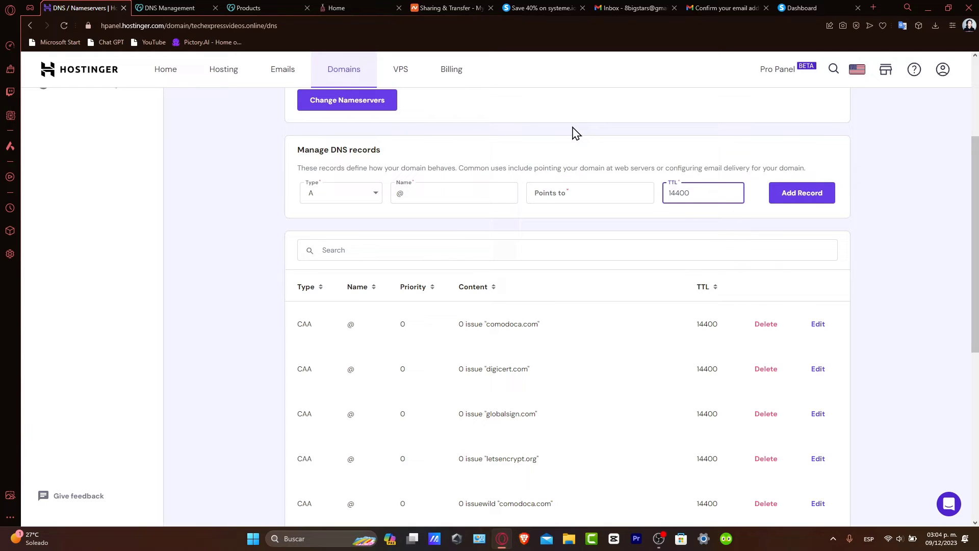
pyautogui.scroll(3, 545, 236)
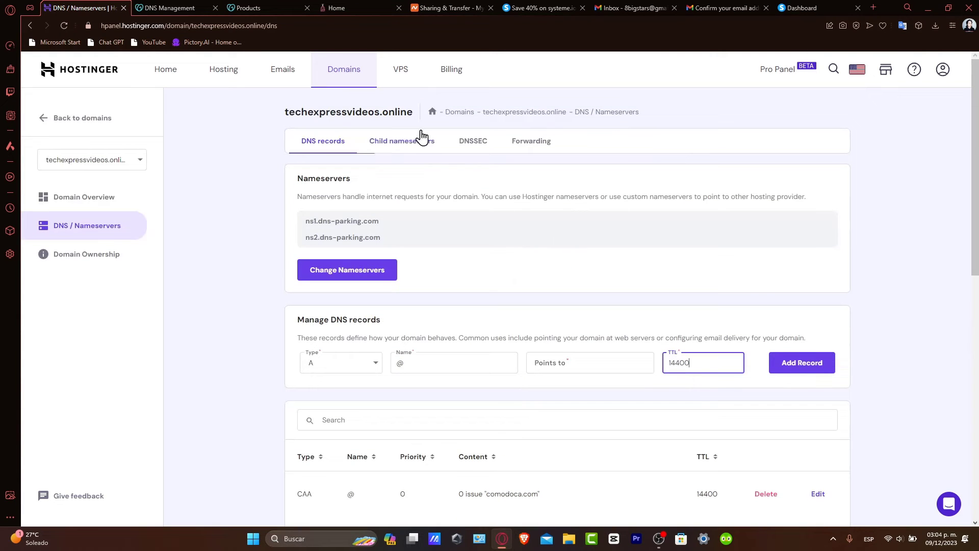
# Copy the domain name techexpressvideos.online from the page heading.
pyautogui.click(415, 113)
pyautogui.moveTo(416, 113); pyautogui.dragTo(282, 116)
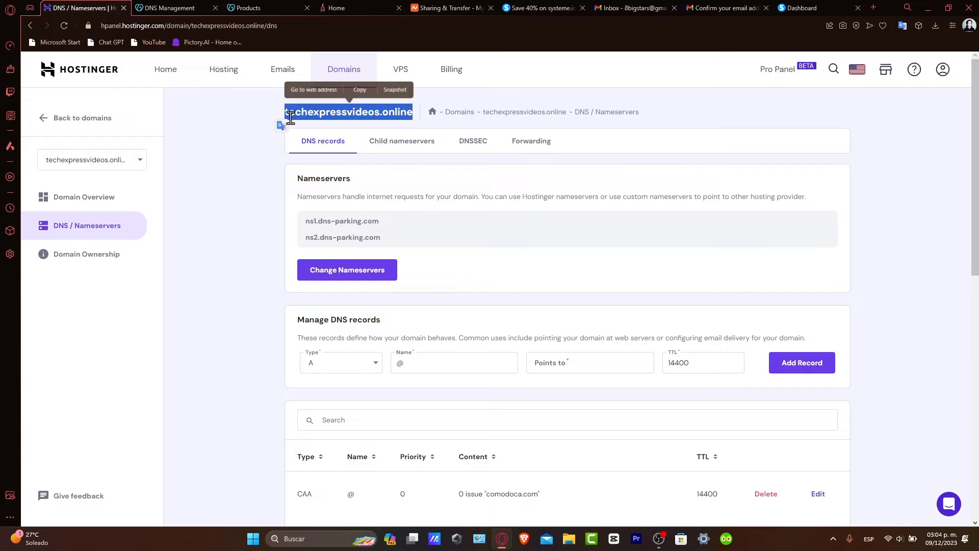
pyautogui.hotkey('ctrl', 'c')
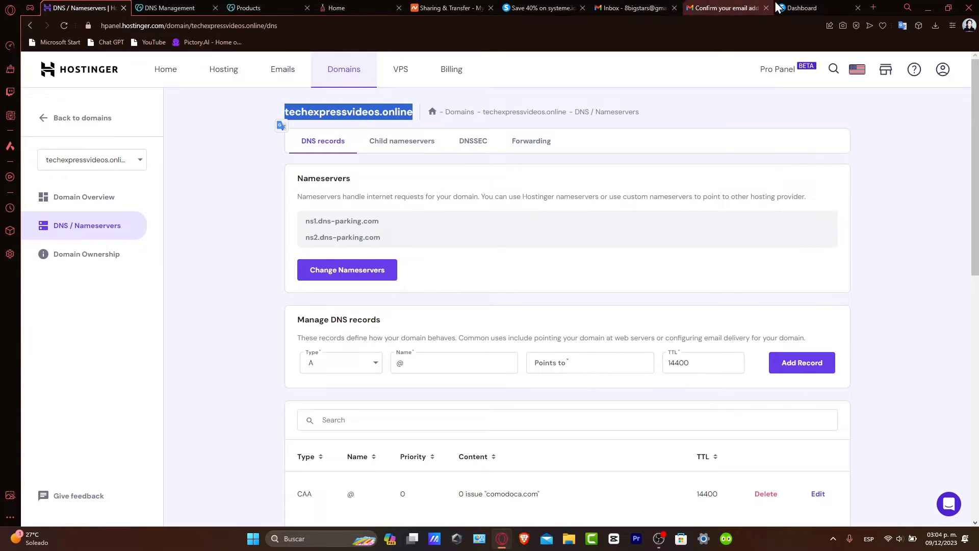
# Go to the Custom domains section of the Systeme.io account settings.
pyautogui.click(816, 7)
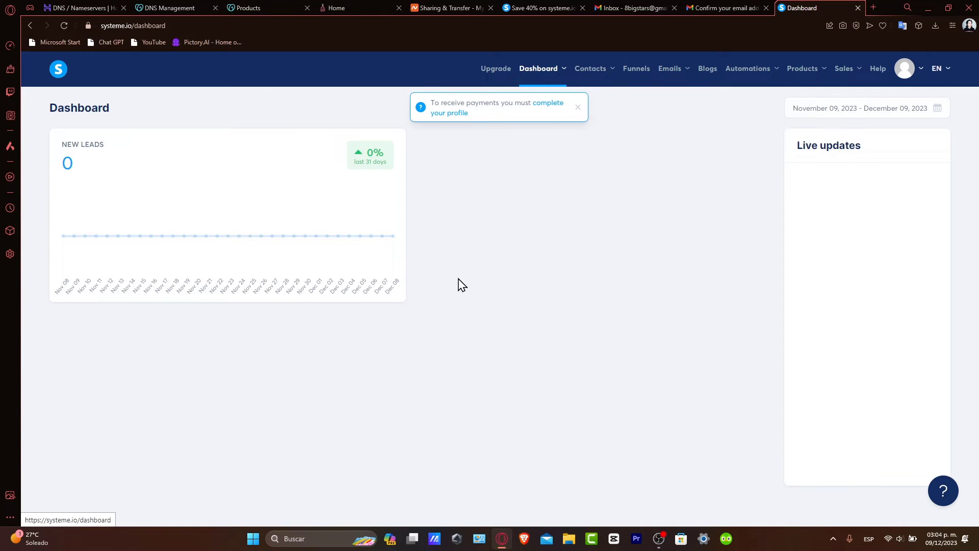
pyautogui.click(904, 72)
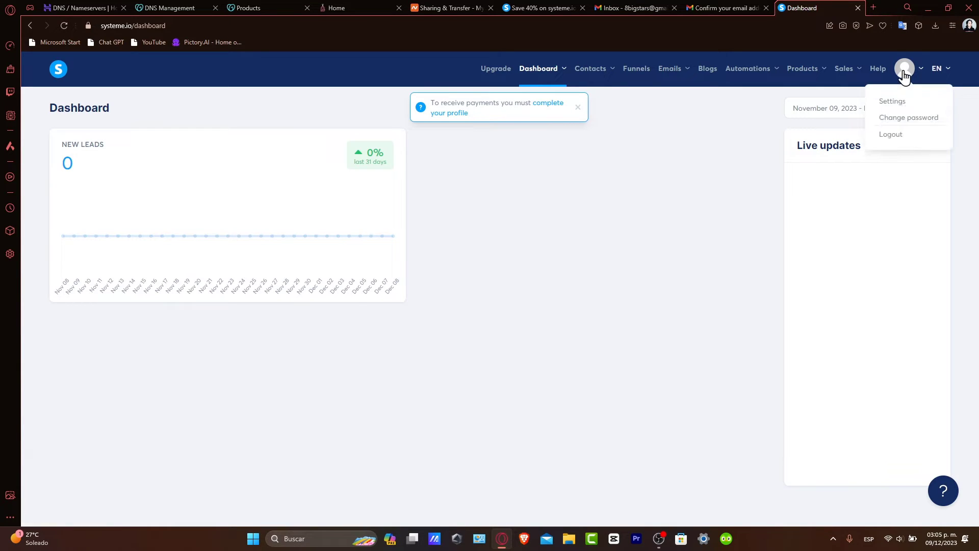
pyautogui.click(892, 102)
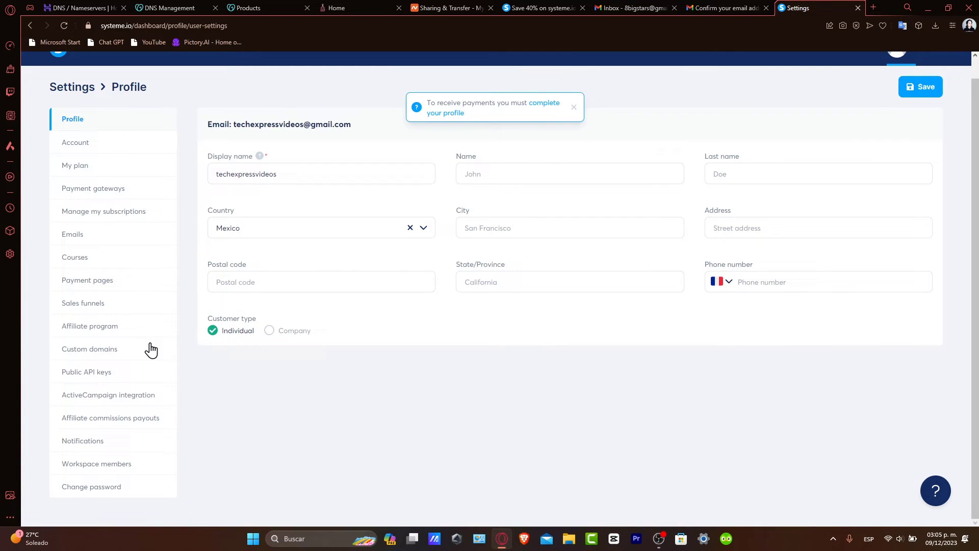
pyautogui.click(150, 350)
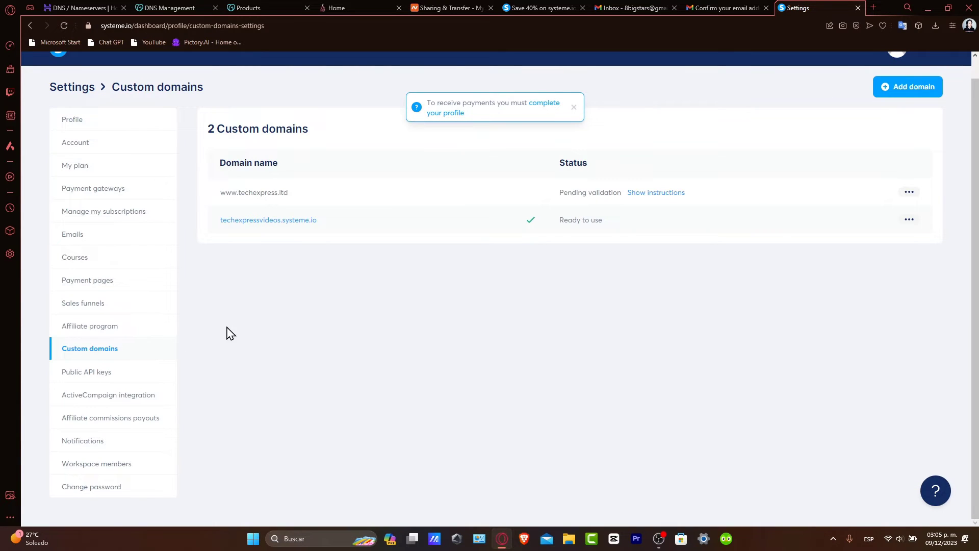
# Add techexpressvideos.online as a new custom domain by pasting it and saving.
pyautogui.click(934, 90)
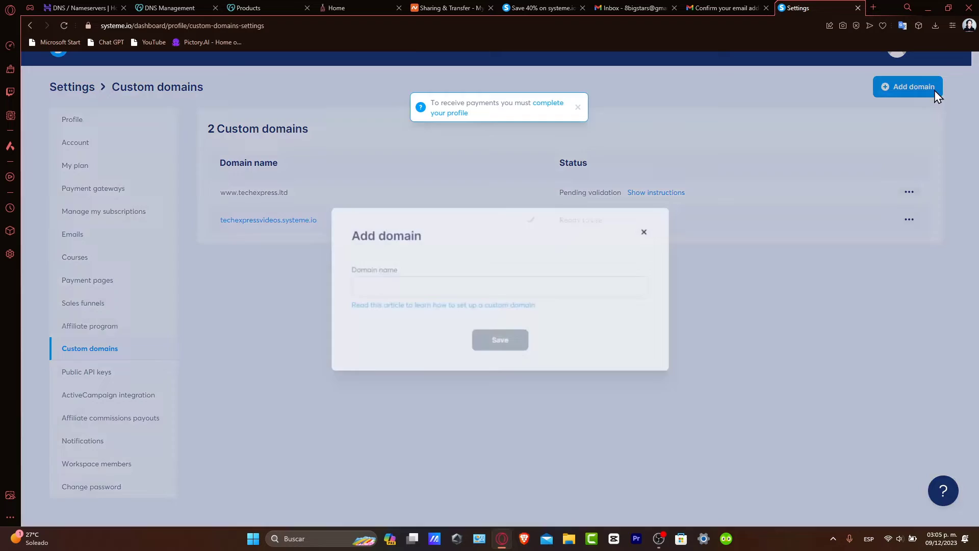
pyautogui.click(481, 284)
pyautogui.hotkey('ctrl', 'v')
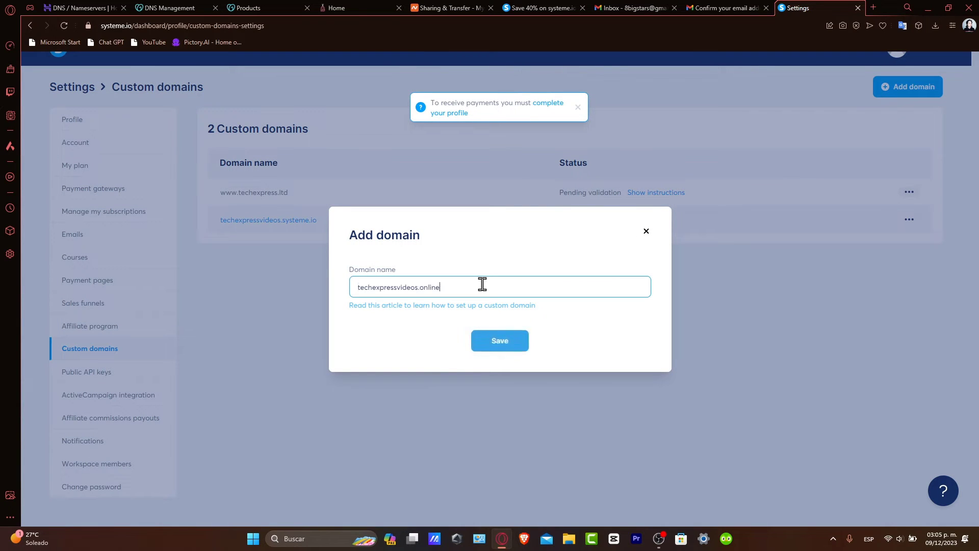
pyautogui.click(495, 332)
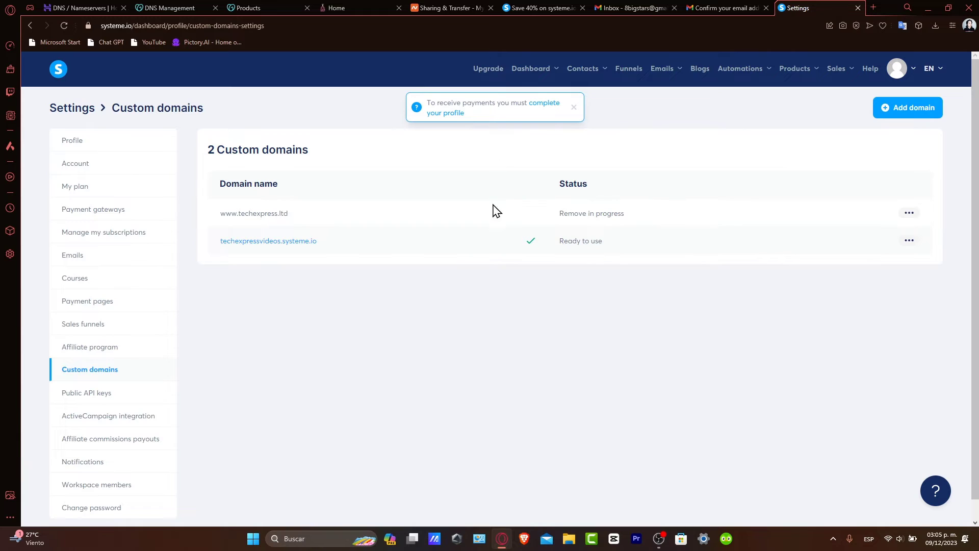
# Review techexpress.ltd's A, NS and CNAME records in GoDaddy, selecting the A record's @ host.
pyautogui.click(245, 7)
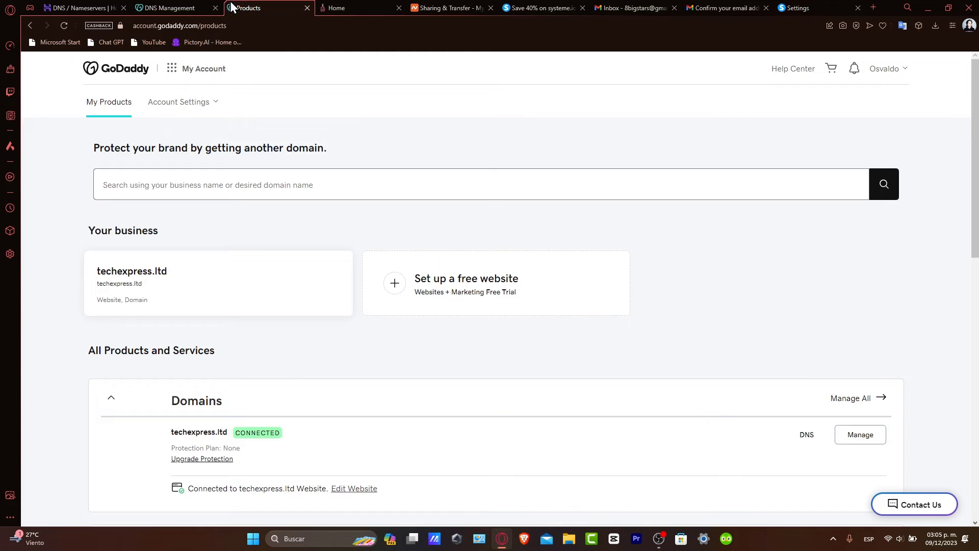
pyautogui.click(193, 6)
pyautogui.scroll(-3, 464, 336)
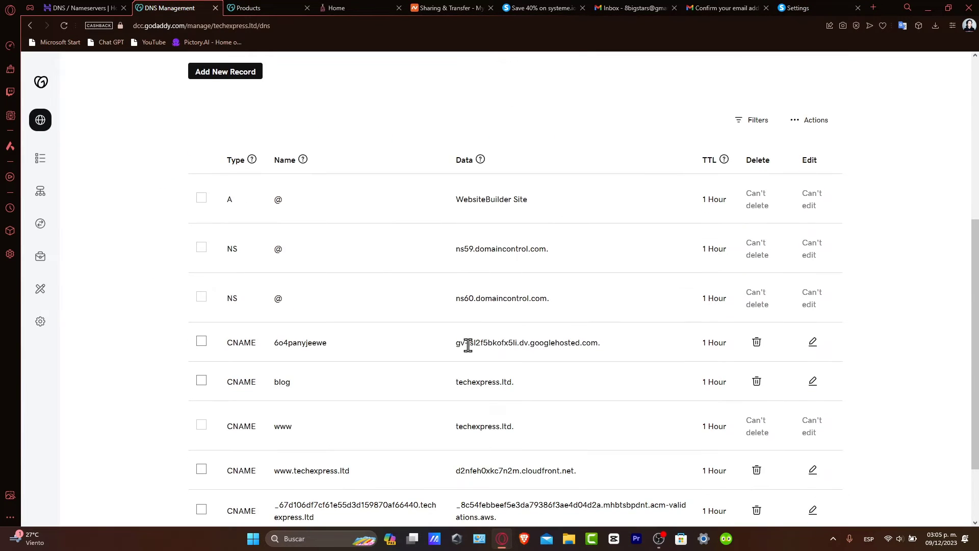
pyautogui.doubleClick(278, 199)
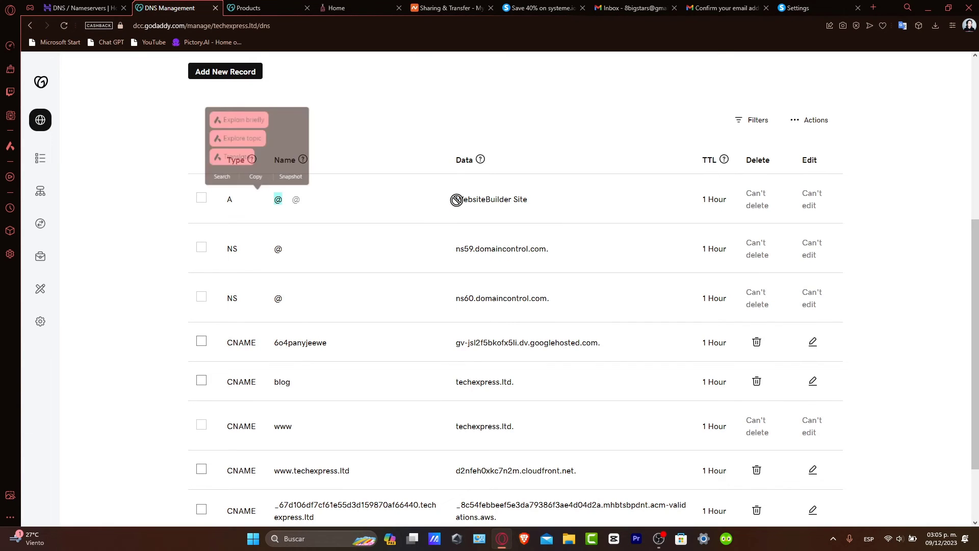
pyautogui.click(109, 7)
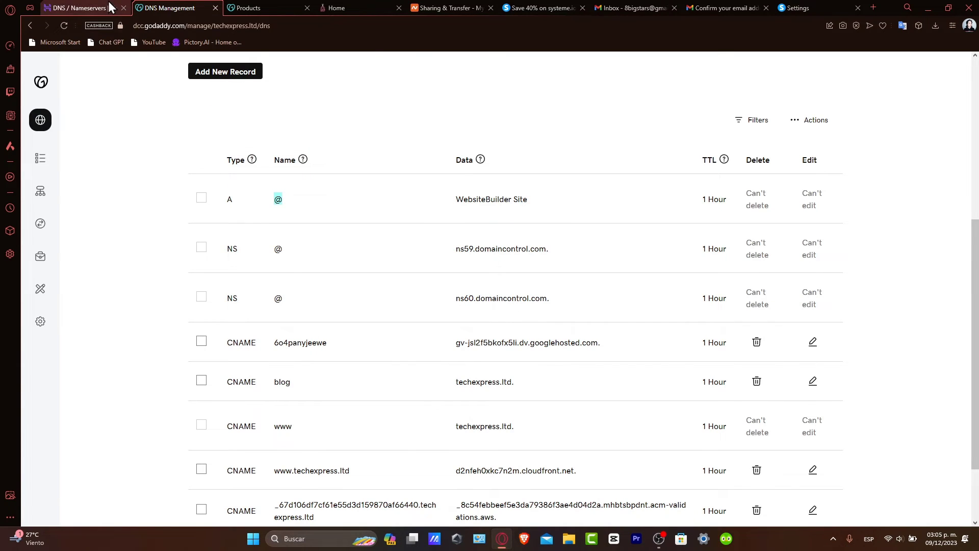
# Try adding techexpressvideos.online as a Systeme.io custom domain; it's refused for exceeding plan limits.
pyautogui.click(812, 8)
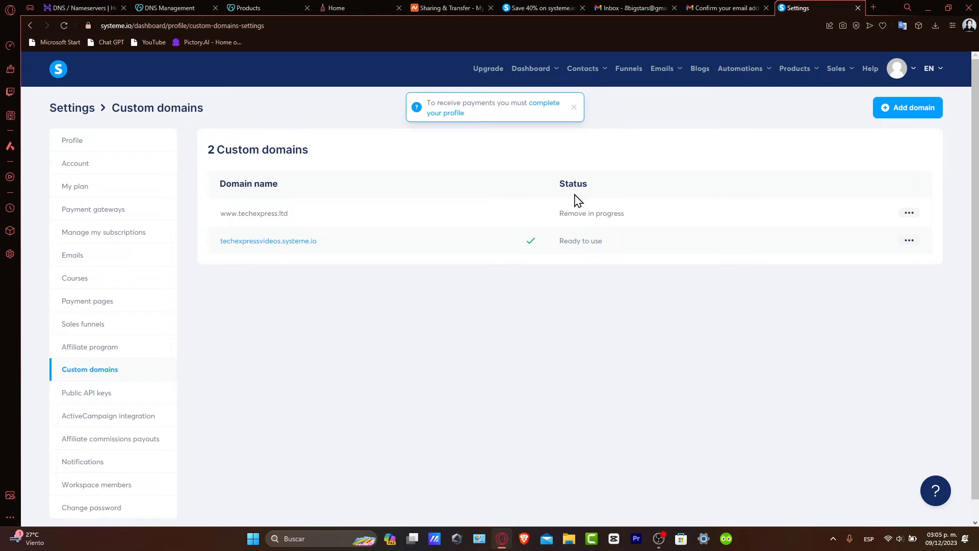
pyautogui.moveTo(271, 213); pyautogui.dragTo(280, 212)
pyautogui.click(344, 218)
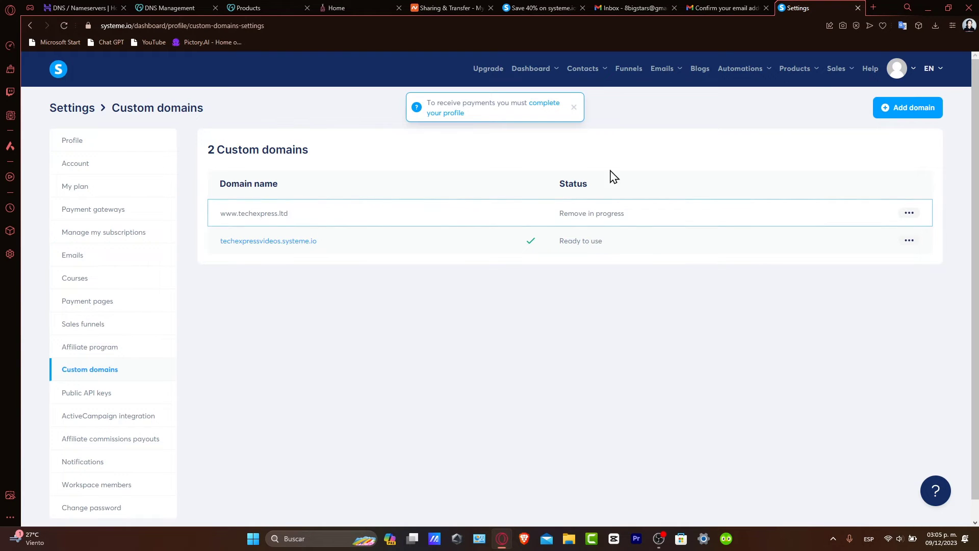
pyautogui.click(890, 105)
pyautogui.click(531, 284)
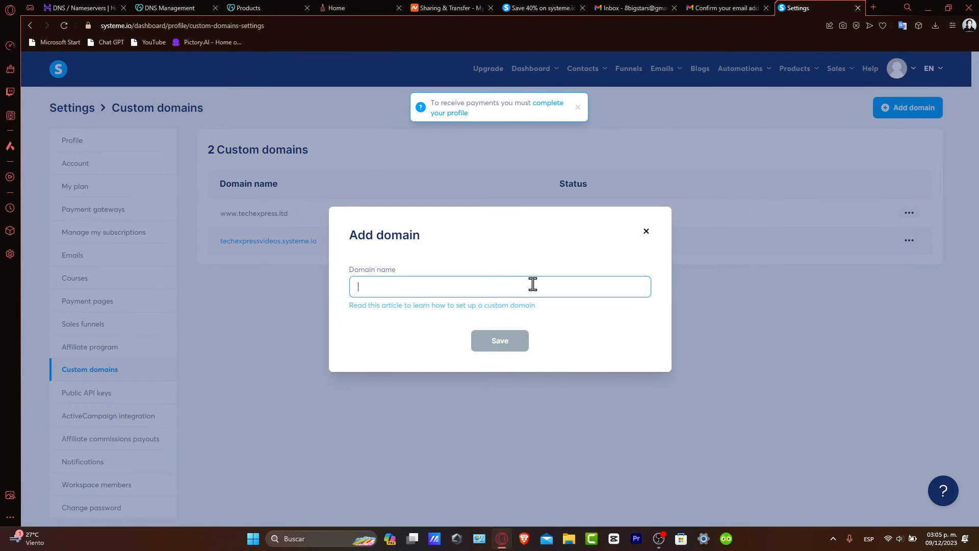
pyautogui.hotkey('ctrl', 'v')
pyautogui.click(512, 343)
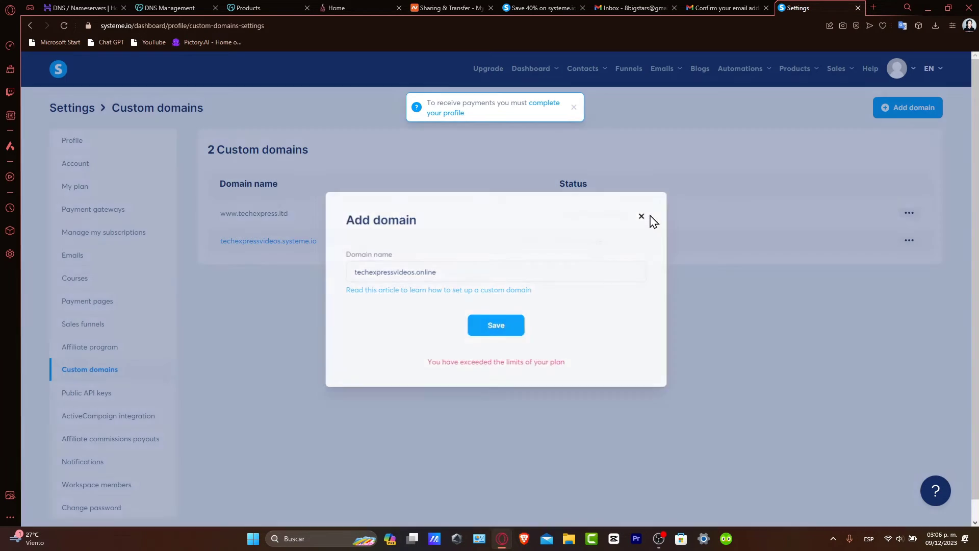
pyautogui.click(646, 216)
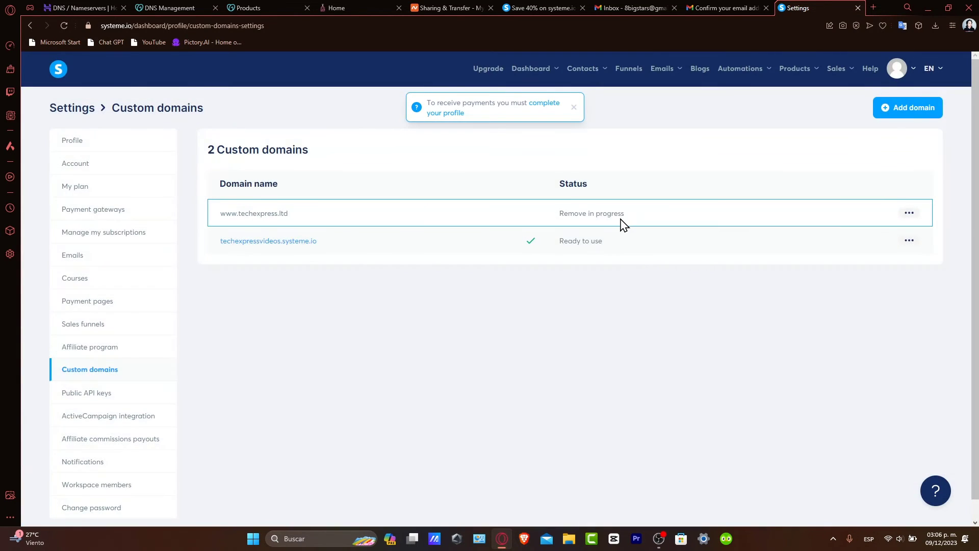
pyautogui.moveTo(623, 221); pyautogui.dragTo(540, 223)
pyautogui.click(474, 207)
pyautogui.click(906, 219)
pyautogui.click(874, 219)
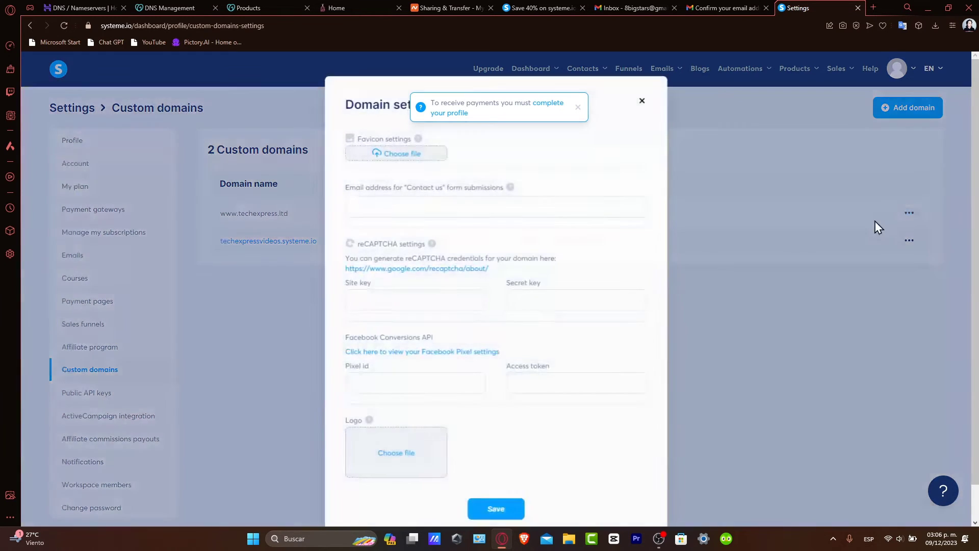
pyautogui.press('Escape')
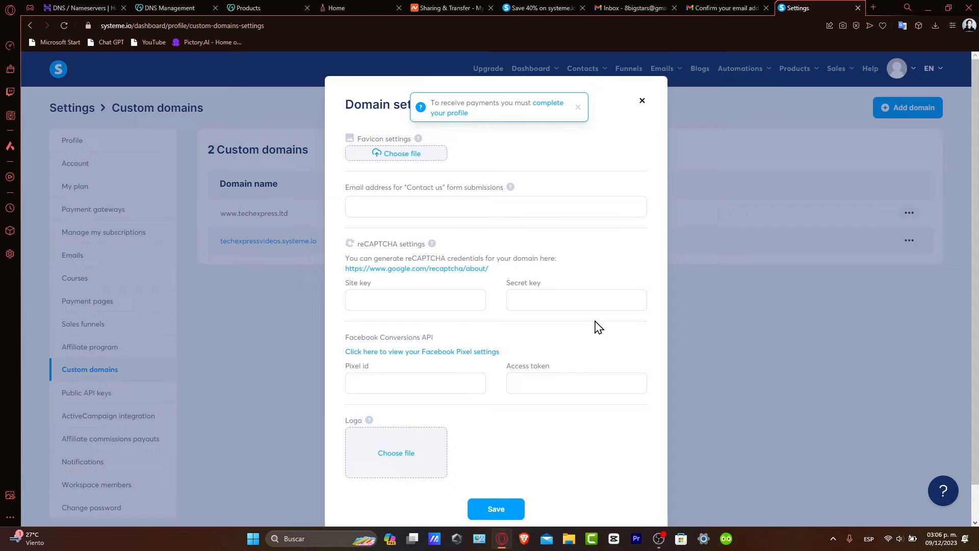
pyautogui.tripleClick(592, 212)
pyautogui.click(627, 286)
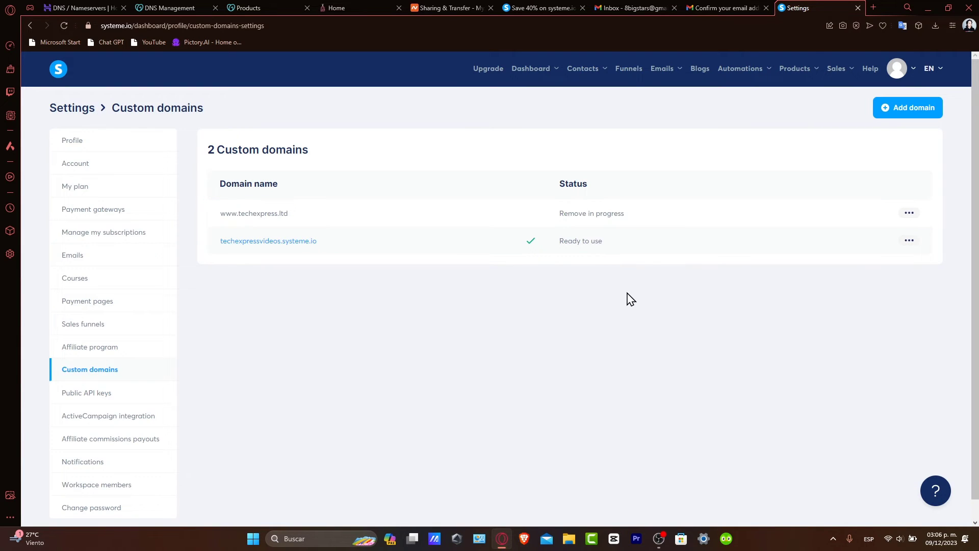
pyautogui.click(270, 5)
pyautogui.click(84, 7)
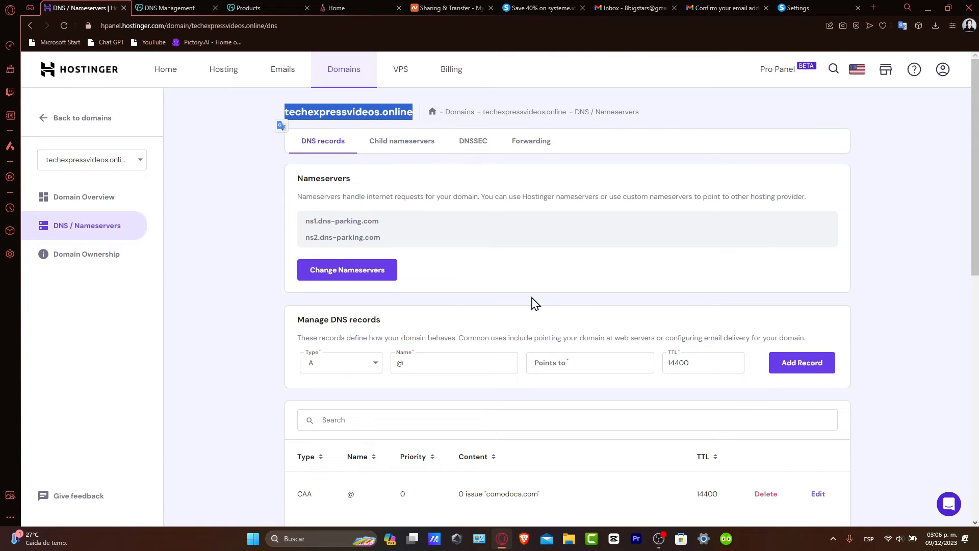
# Inspect the Hostinger add-record form's A record Points to value and 14400 TTL.
pyautogui.scroll(-3, 553, 317)
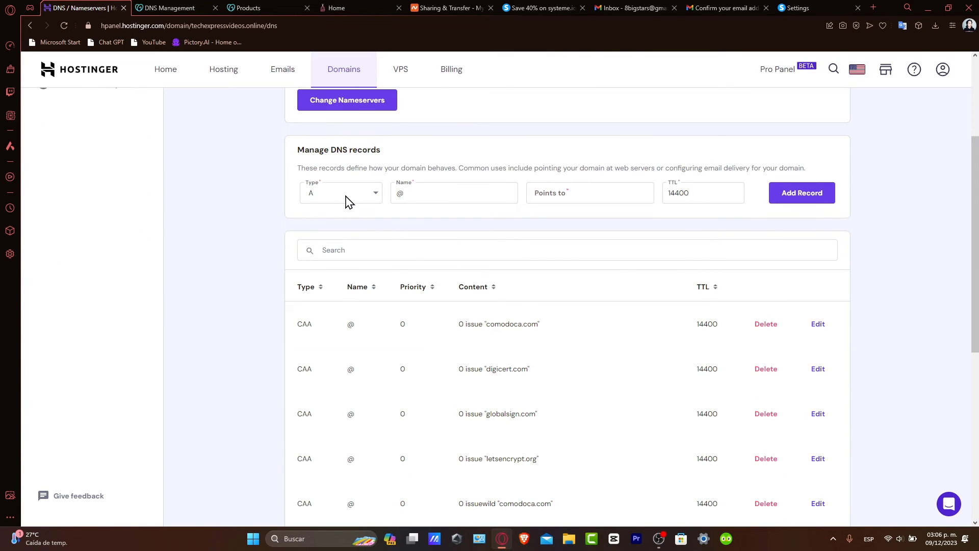
pyautogui.click(588, 197)
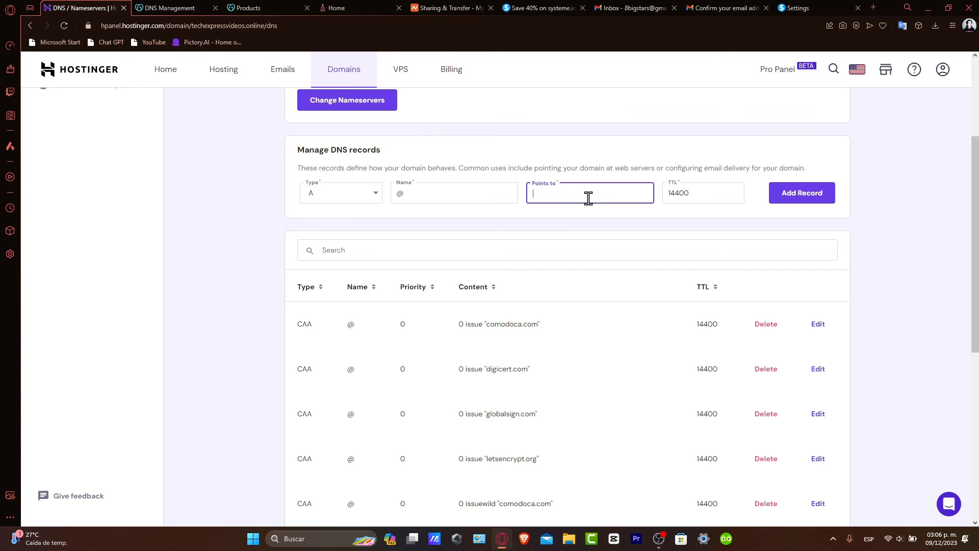
pyautogui.click(718, 188)
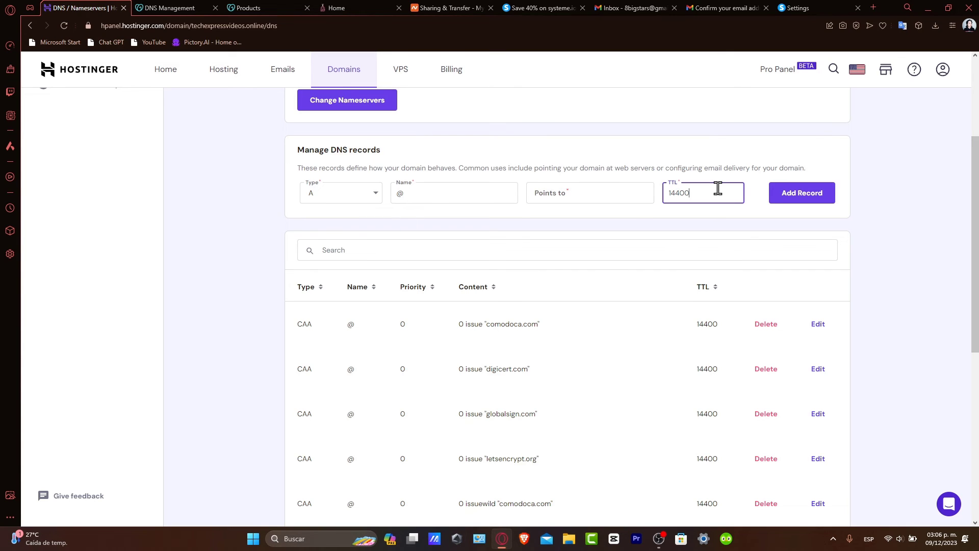
pyautogui.moveTo(718, 188); pyautogui.dragTo(666, 190)
pyautogui.tripleClick(542, 190)
pyautogui.click(556, 184)
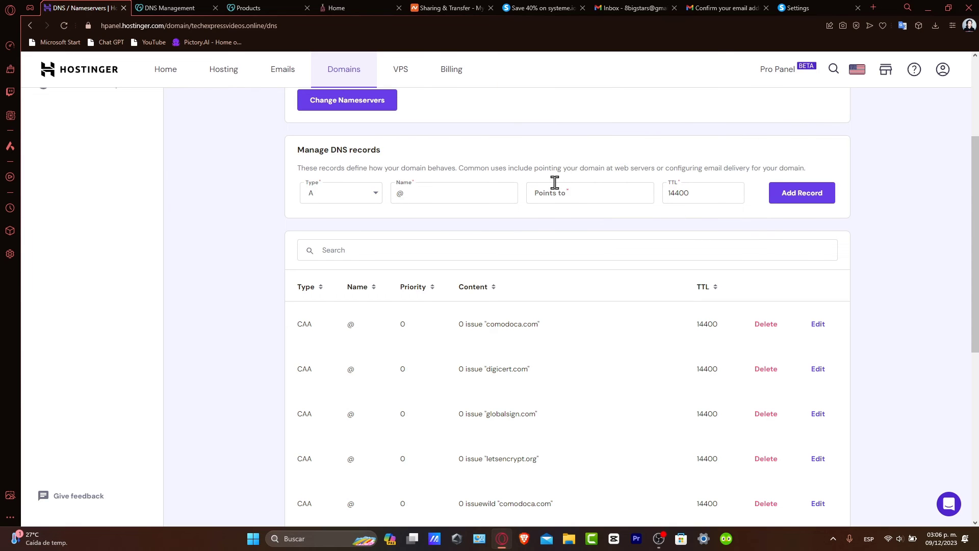
pyautogui.click(798, 4)
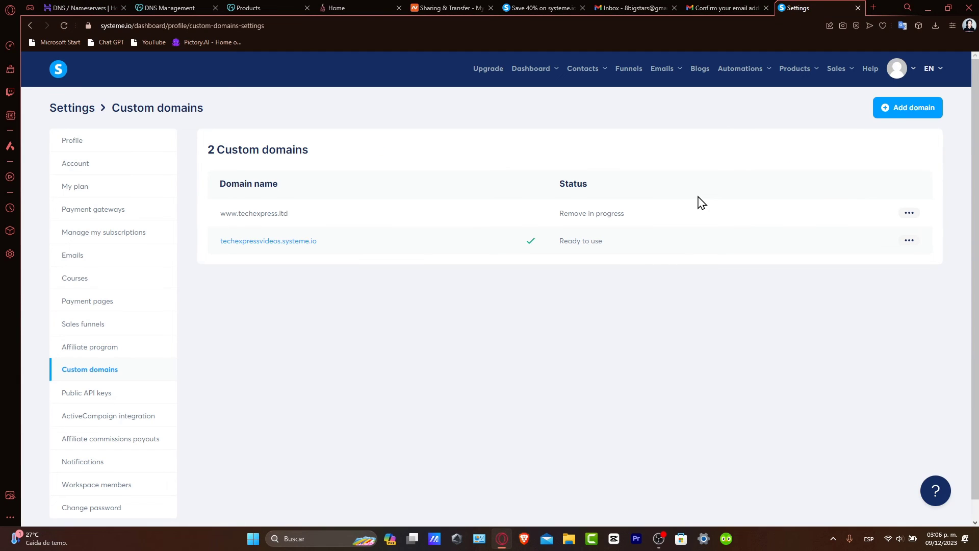